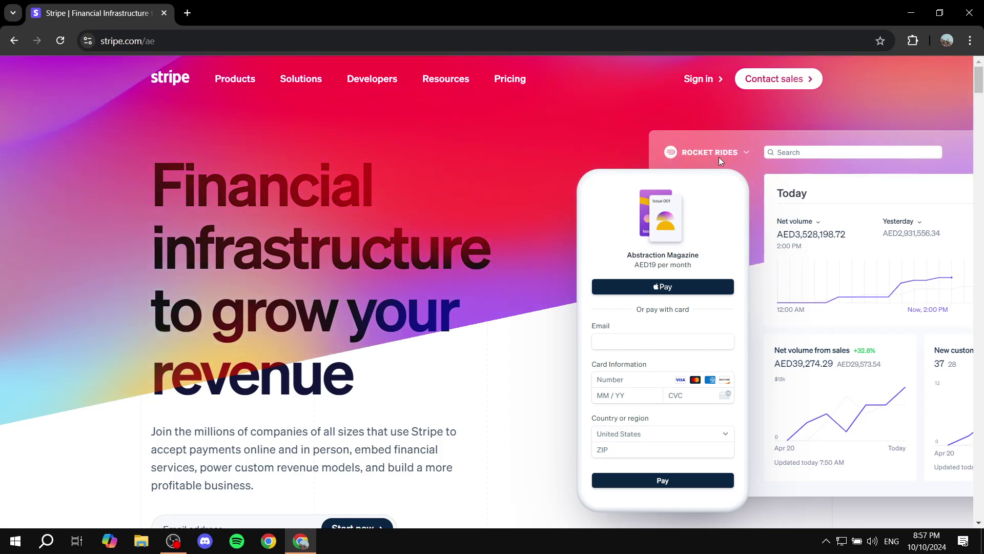
Sign in to the New business account and let the test-mode Home dashboard load
click(706, 82)
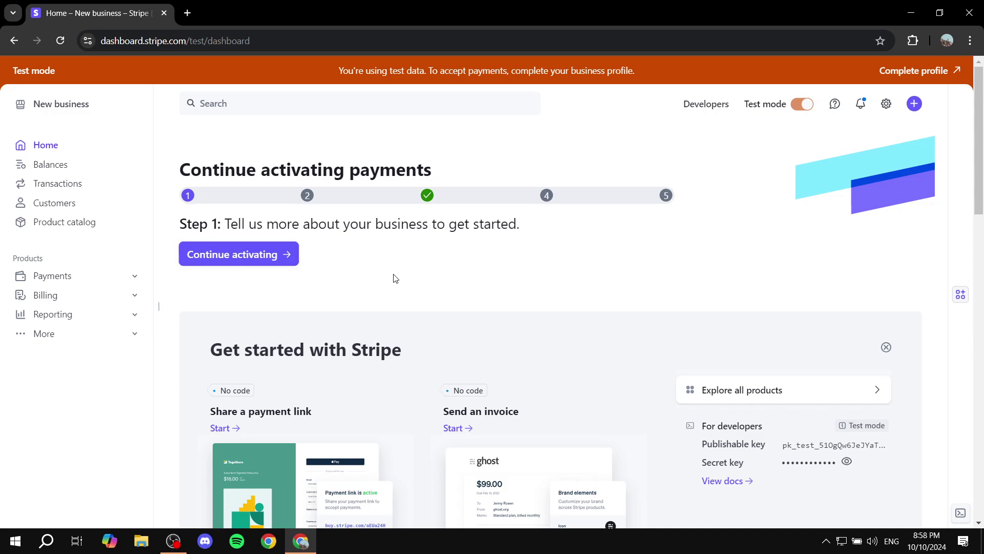
mouse_move(810, 111)
key(ctrl+a)
click(319, 164)
drag(182, 169, 452, 170)
click(234, 241)
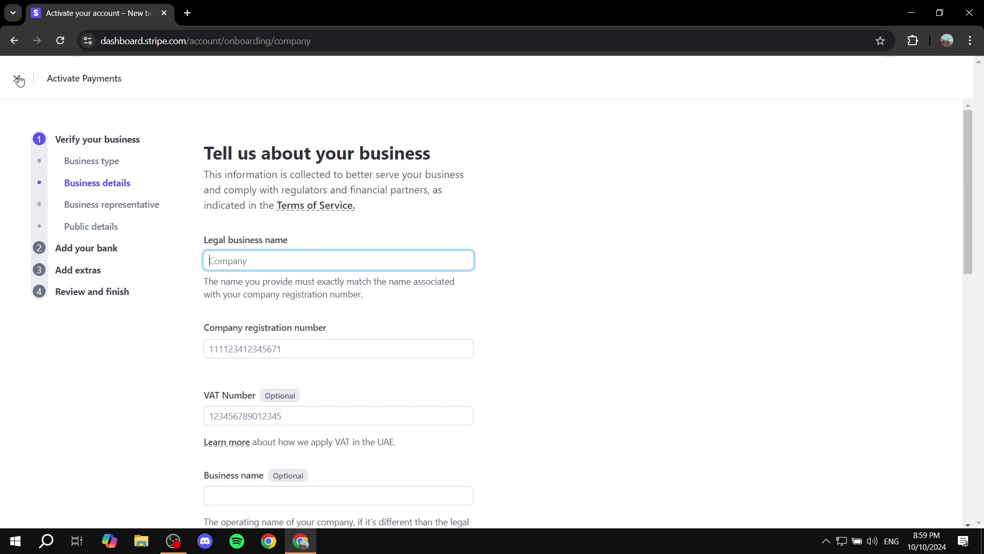
scroll(325, 275, down, 2)
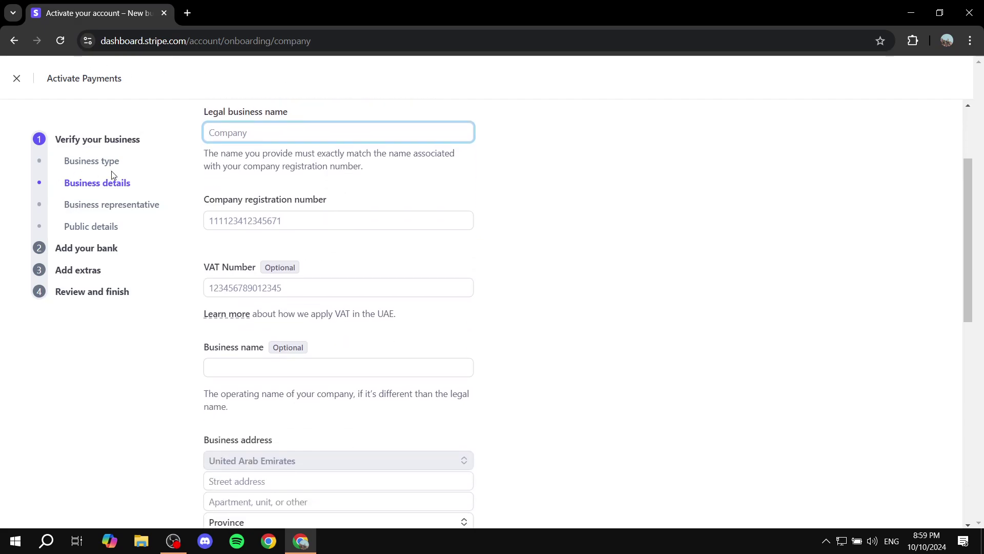
scroll(203, 164, up, 2)
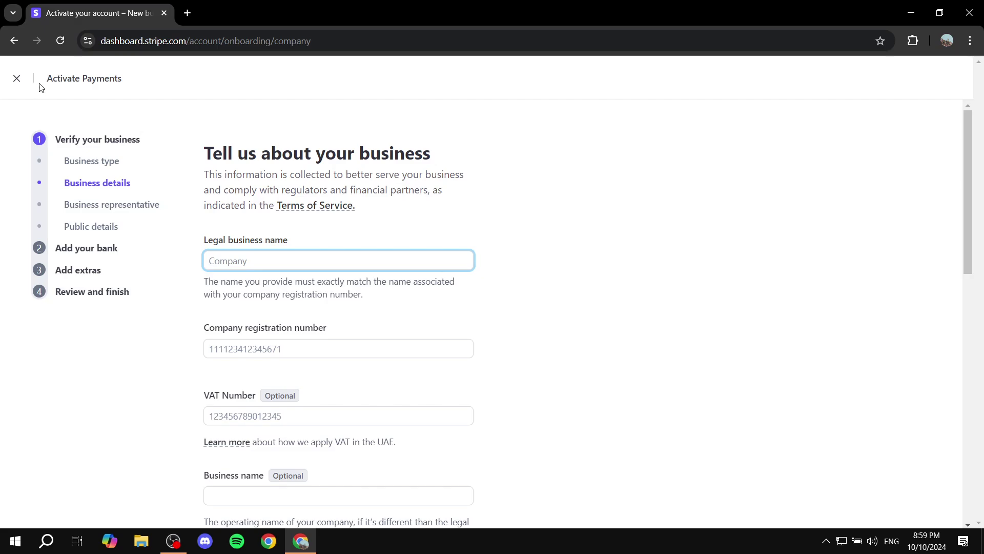
click(16, 78)
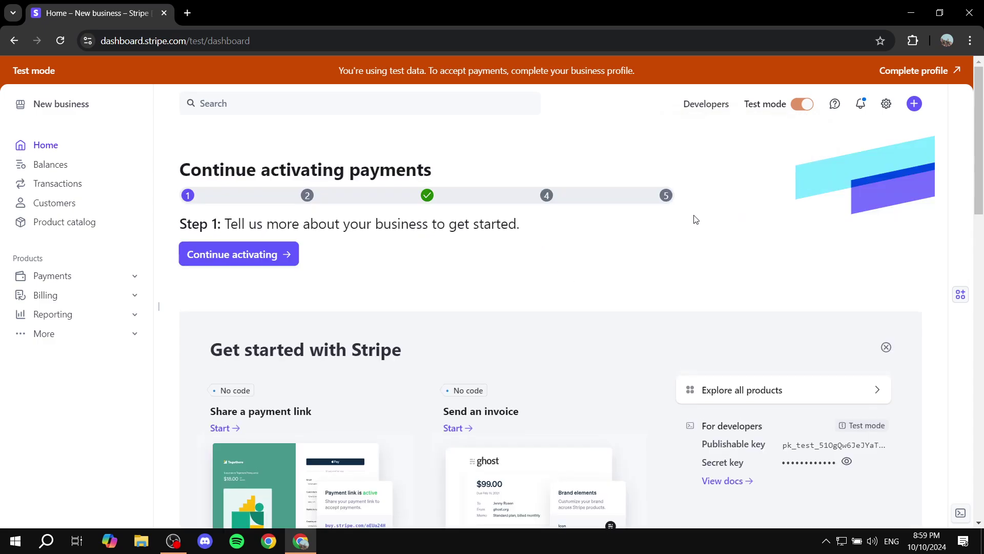
Go to Settings > Payments and show the Payment methods list with Cards and Apple Pay
click(887, 106)
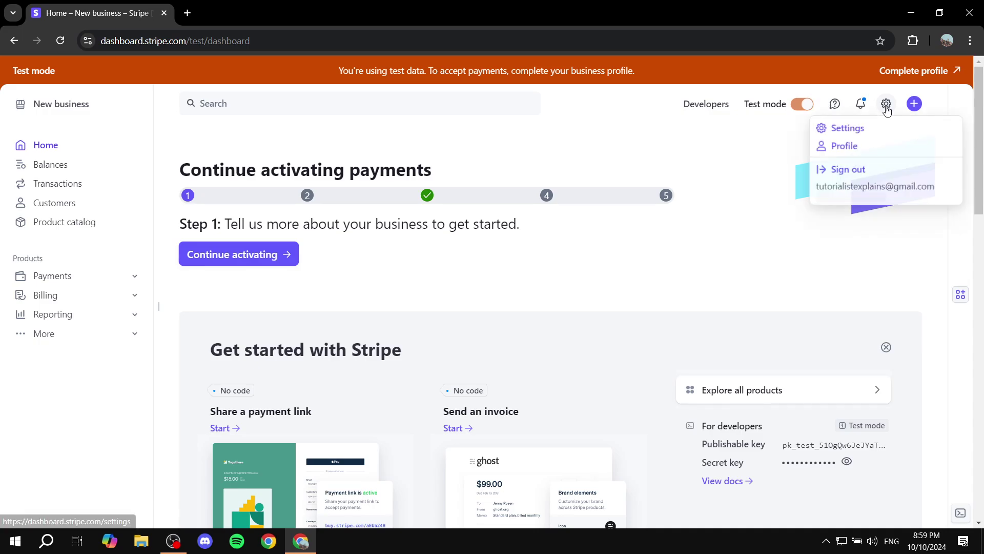
click(849, 129)
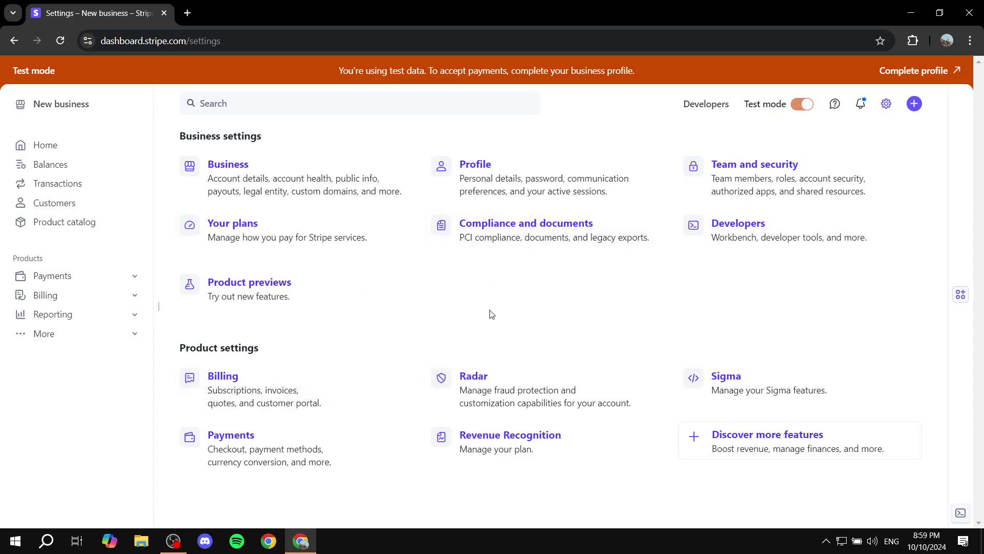
click(238, 439)
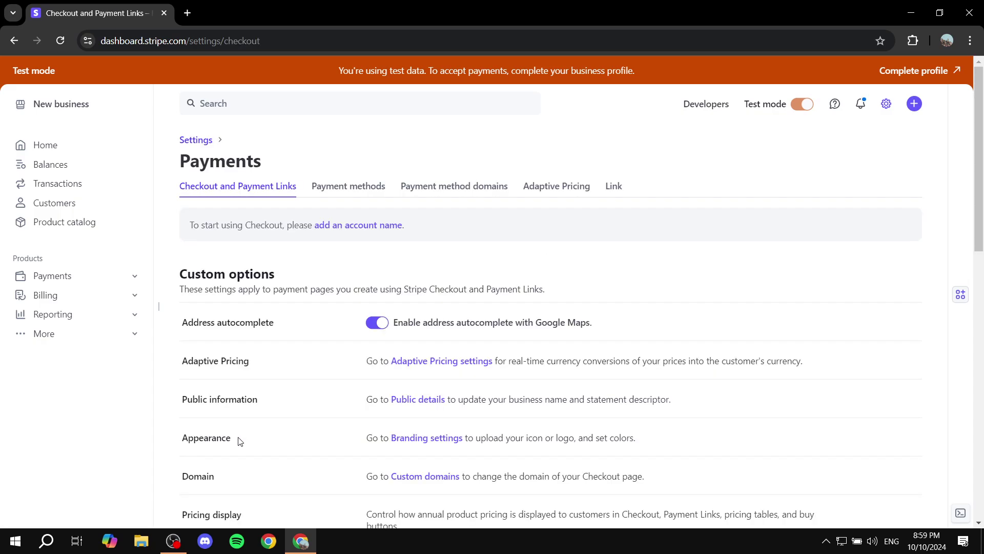
click(205, 141)
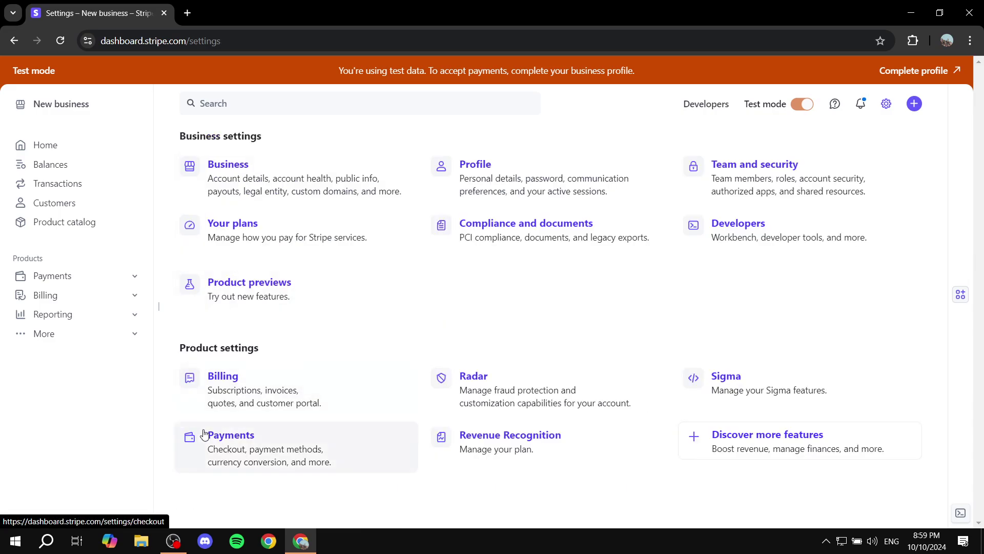
click(237, 441)
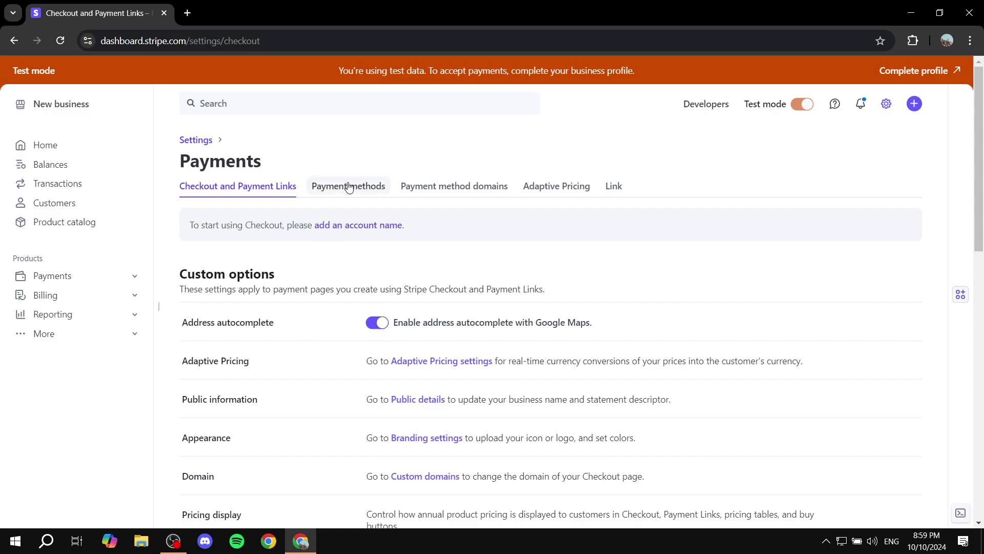
click(349, 186)
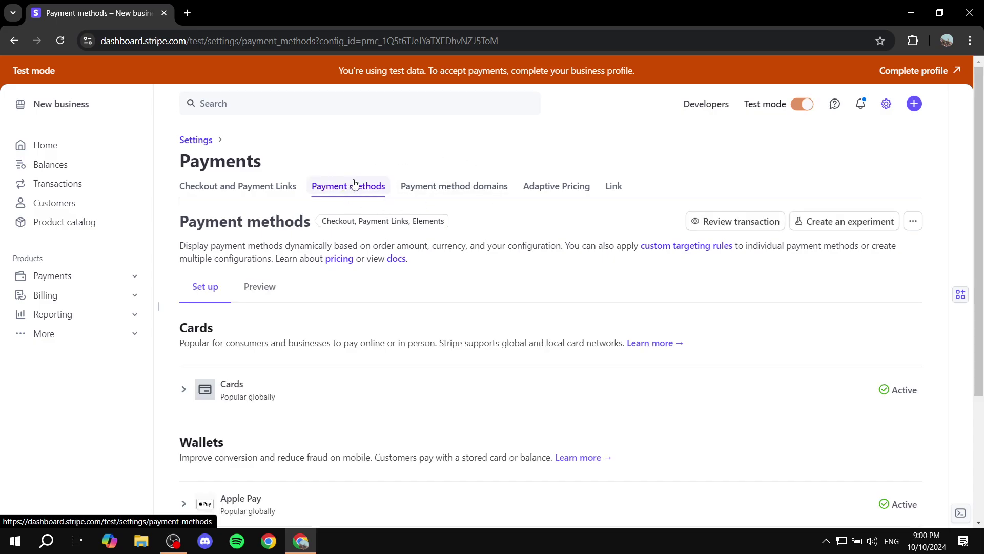
Scroll down to the Wallets section and expand the Google Pay row to show its details
drag(180, 341, 279, 341)
click(275, 340)
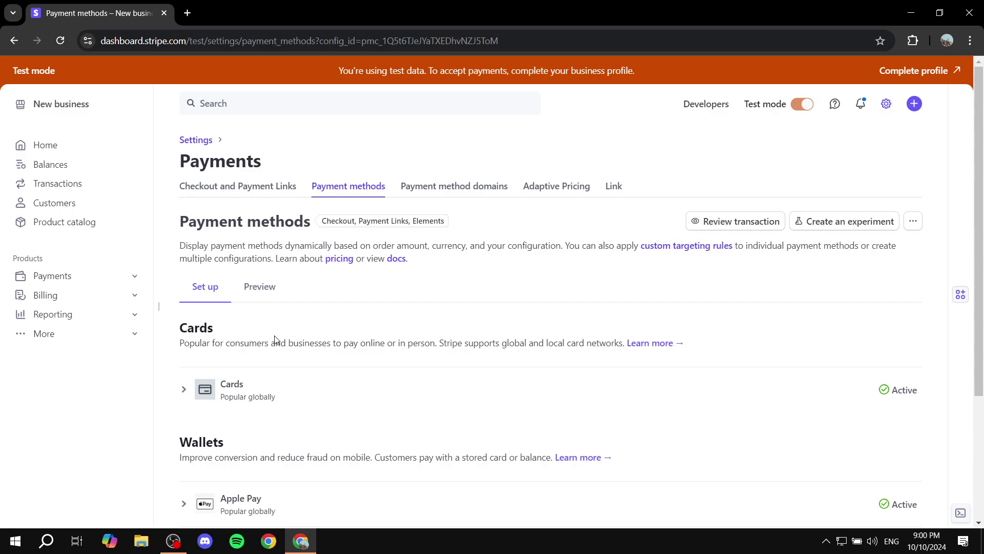
scroll(275, 341, down, 2)
drag(176, 321, 248, 317)
click(251, 317)
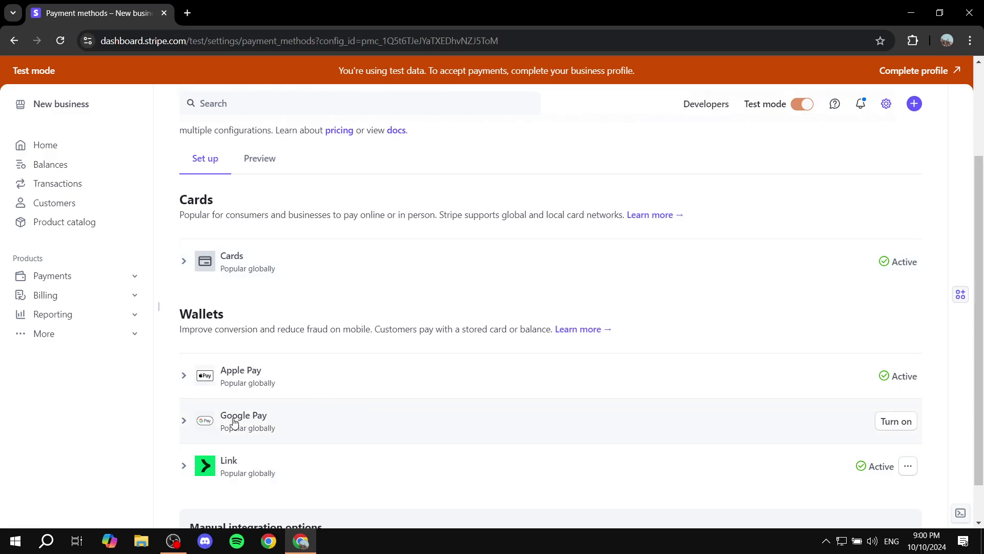
drag(188, 316, 238, 314)
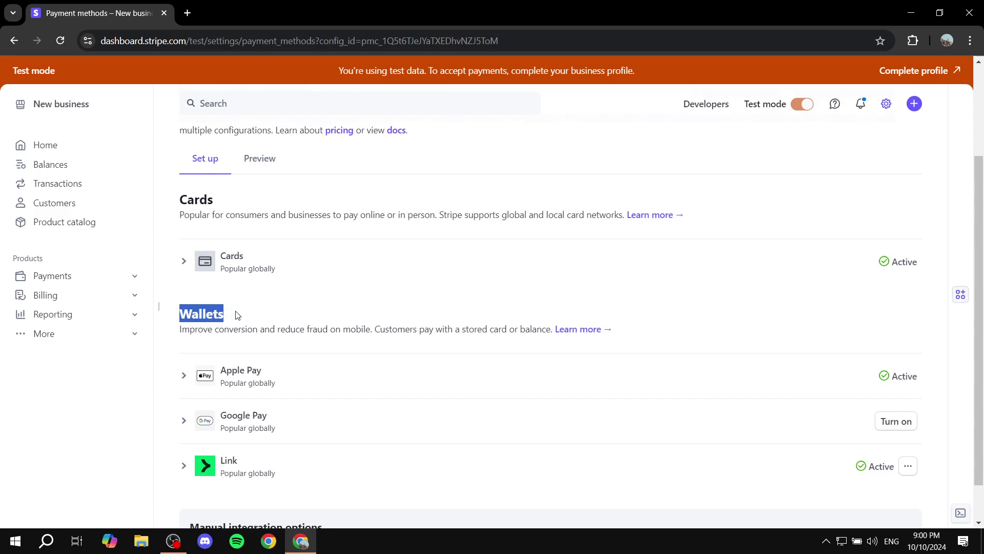
click(240, 310)
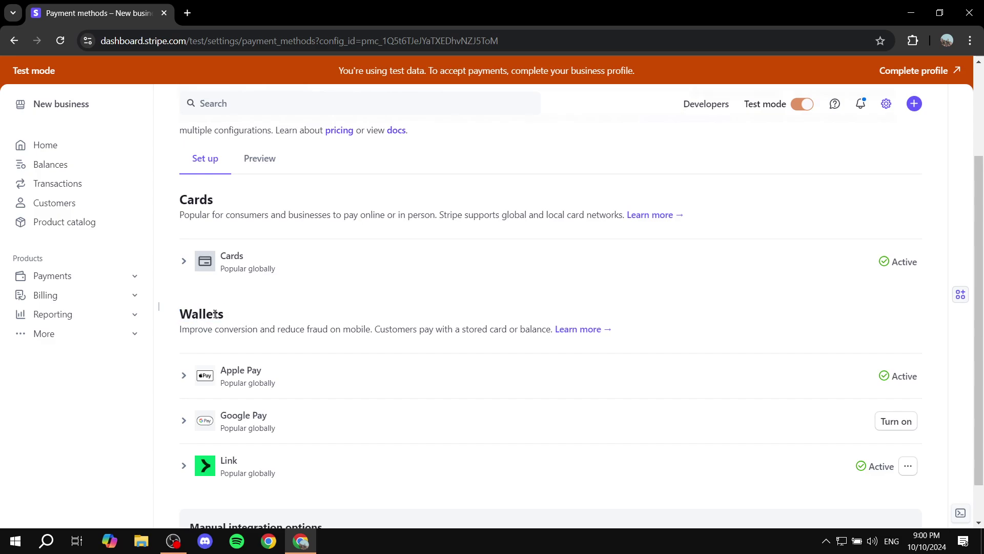
scroll(215, 318, down, 1)
click(185, 374)
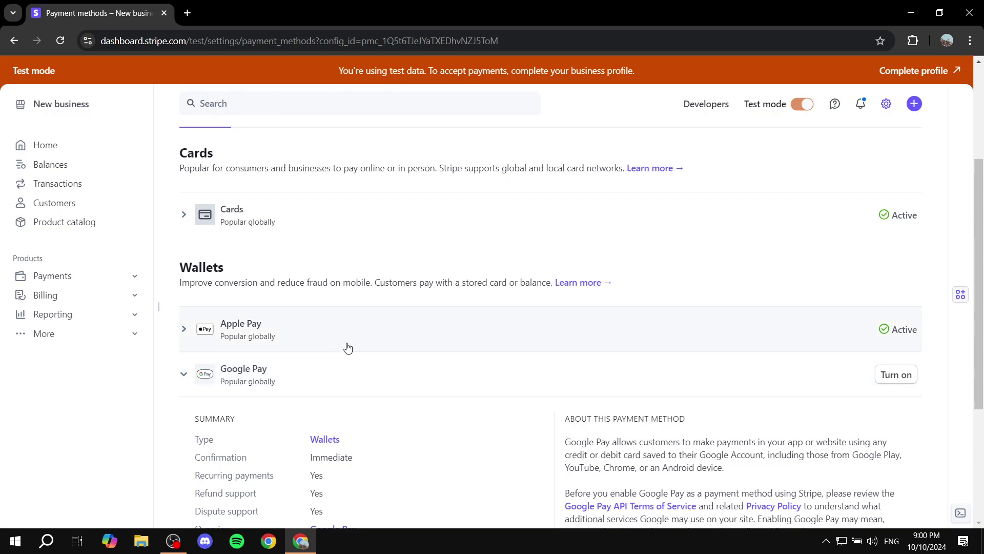
scroll(359, 344, down, 1)
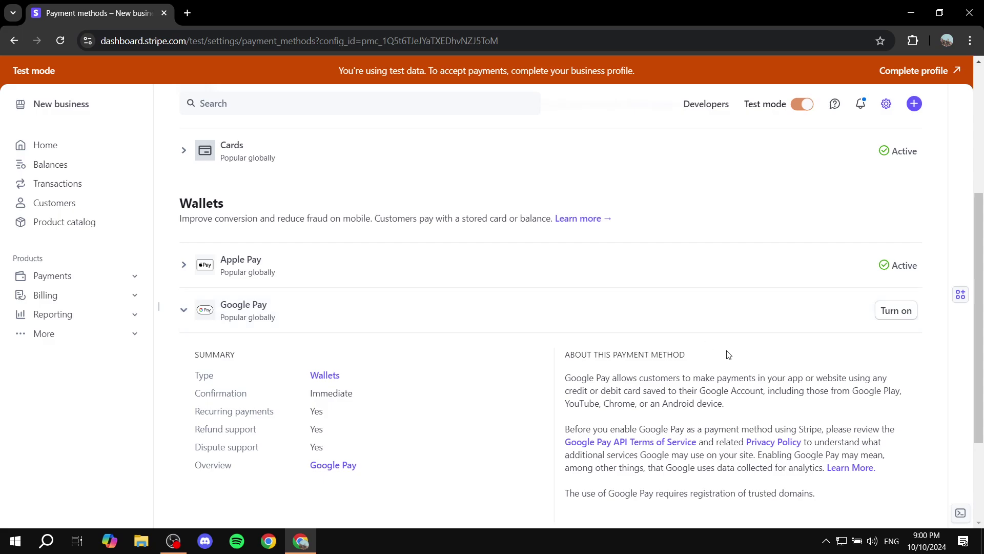
Turn on Google Pay and view its registered payment method domains
click(895, 312)
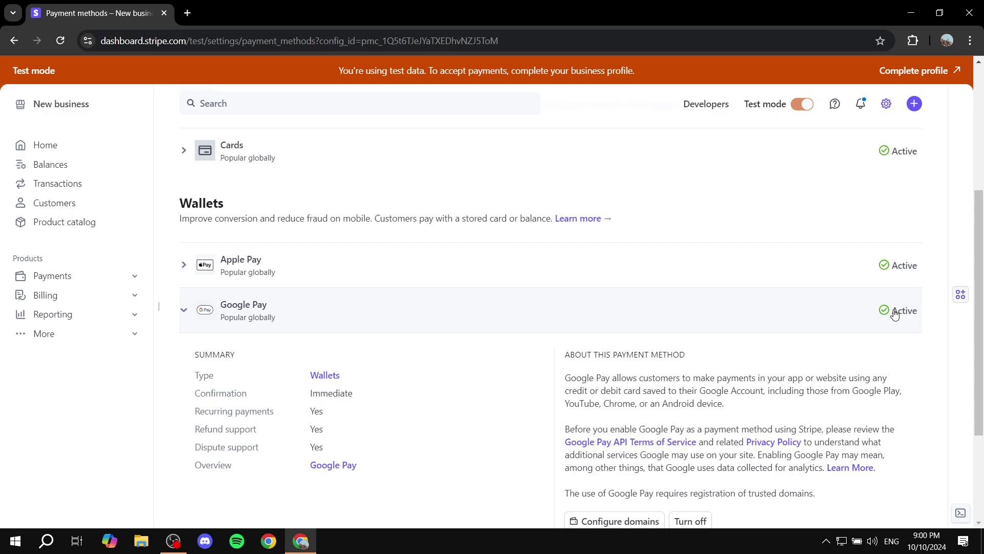
scroll(895, 312, down, 1)
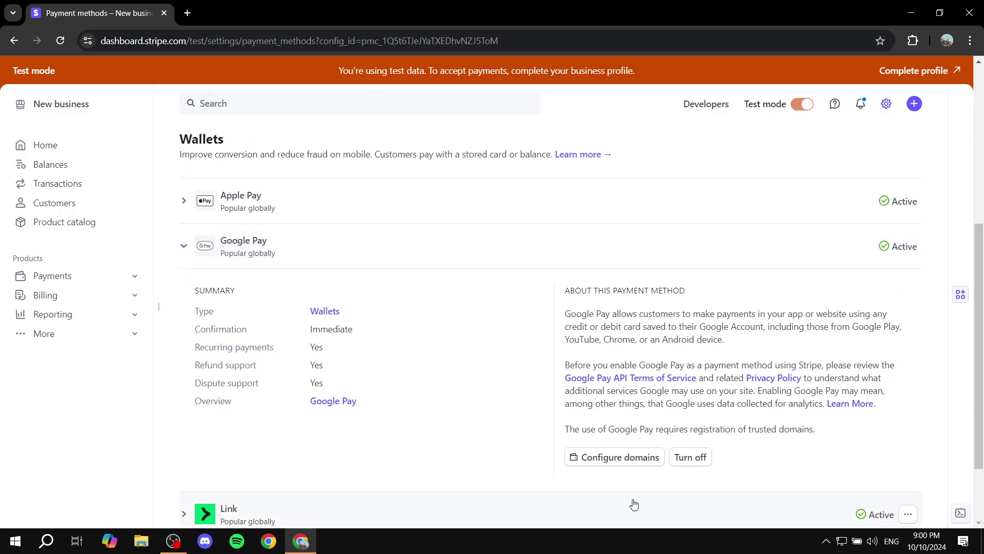
click(630, 457)
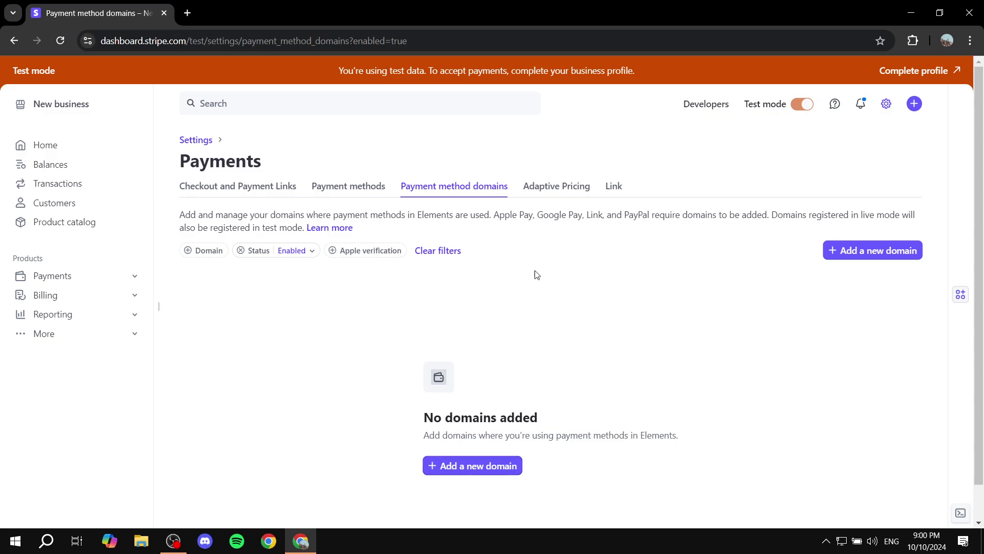
Return to the Payment methods list and expand Google Pay's details again
click(352, 185)
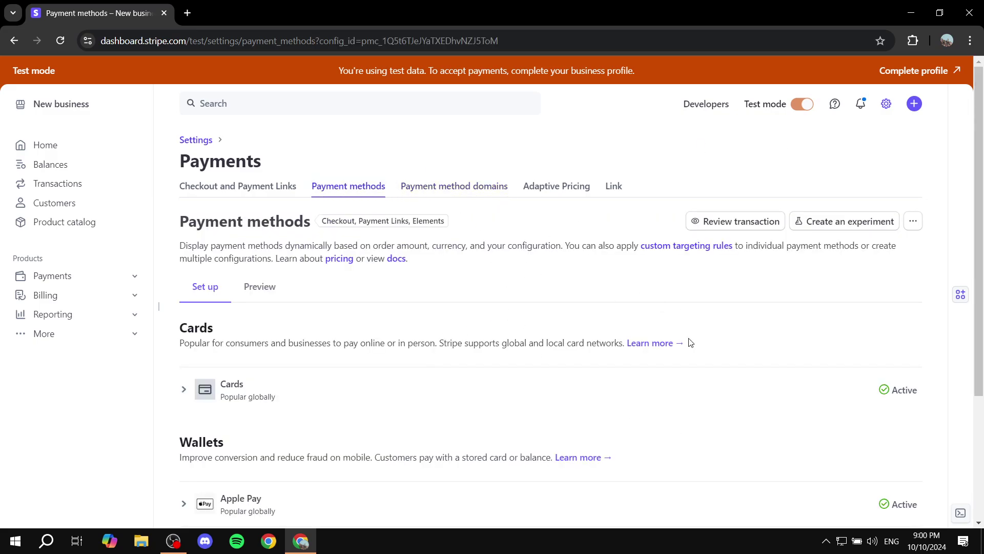
scroll(539, 319, down, 3)
scroll(541, 321, down, 1)
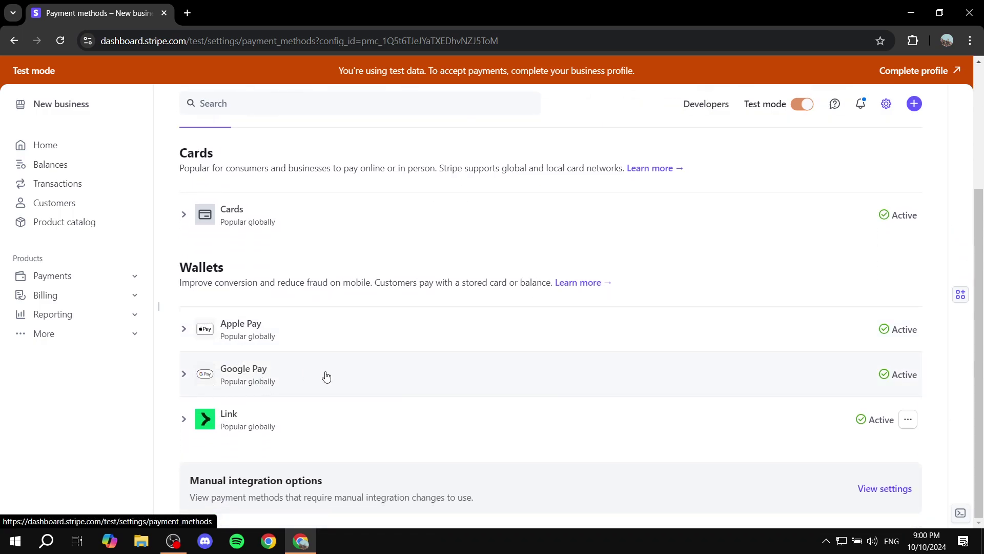
click(186, 378)
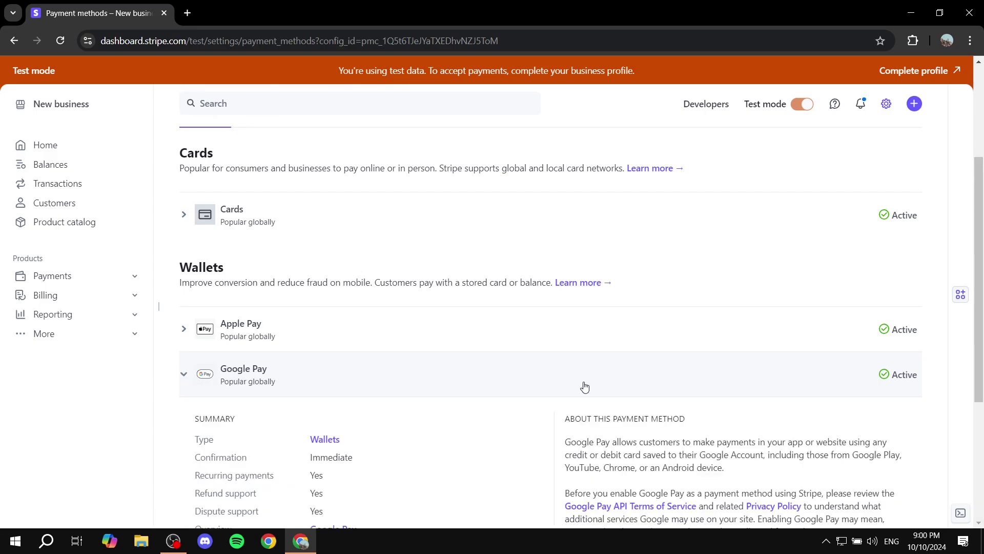
scroll(584, 387, down, 4)
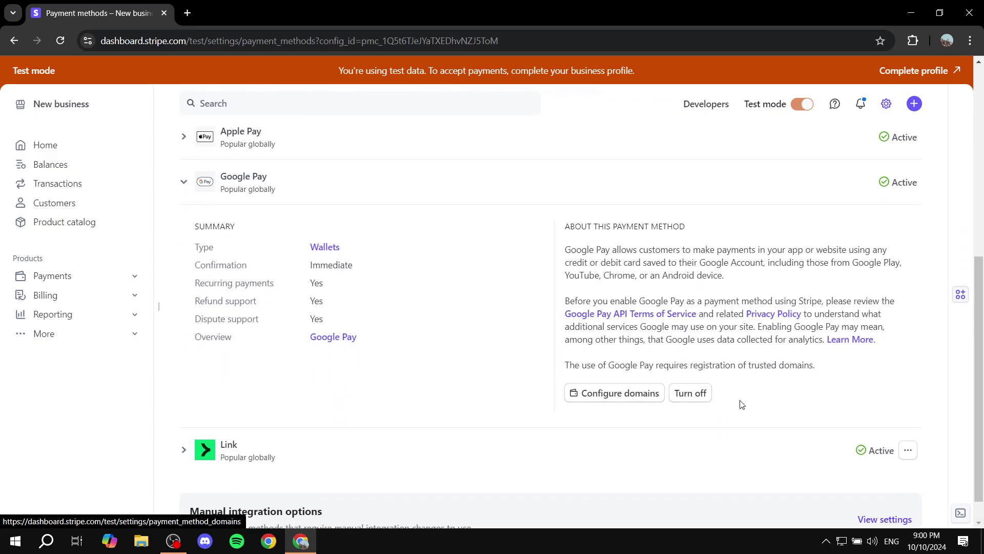
Turn Google Pay off, submitting 'I'm not familiar with how it works' as the reason
click(183, 182)
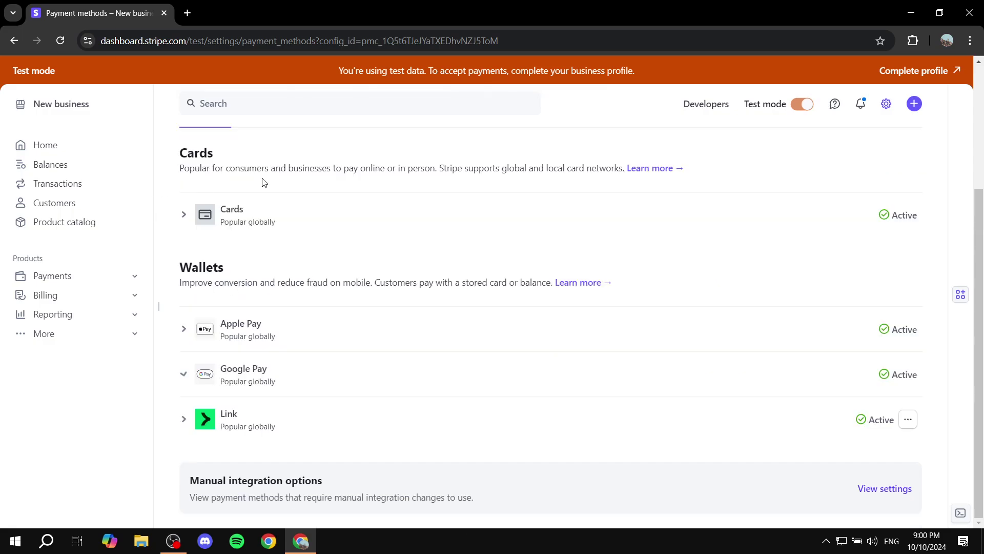
click(184, 377)
scroll(558, 341, down, 4)
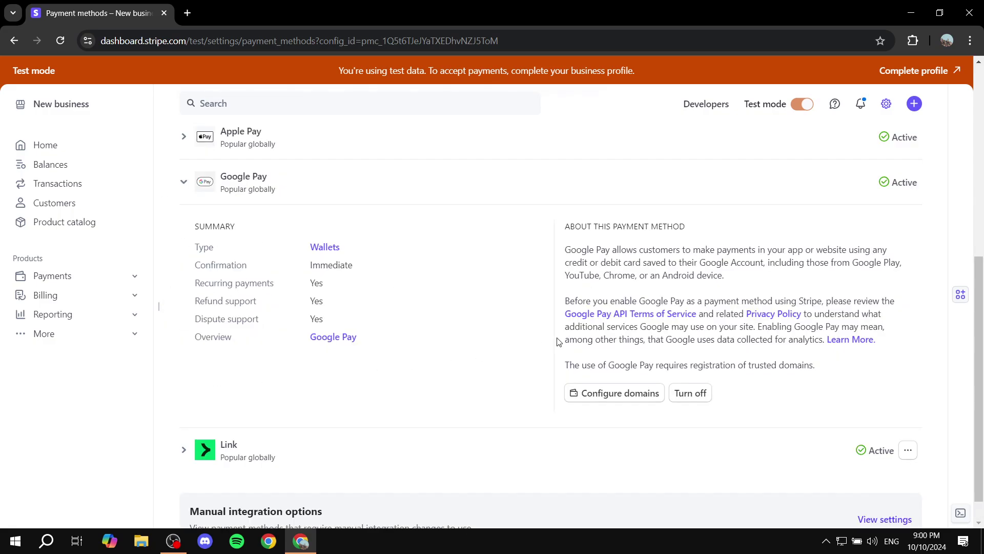
click(689, 393)
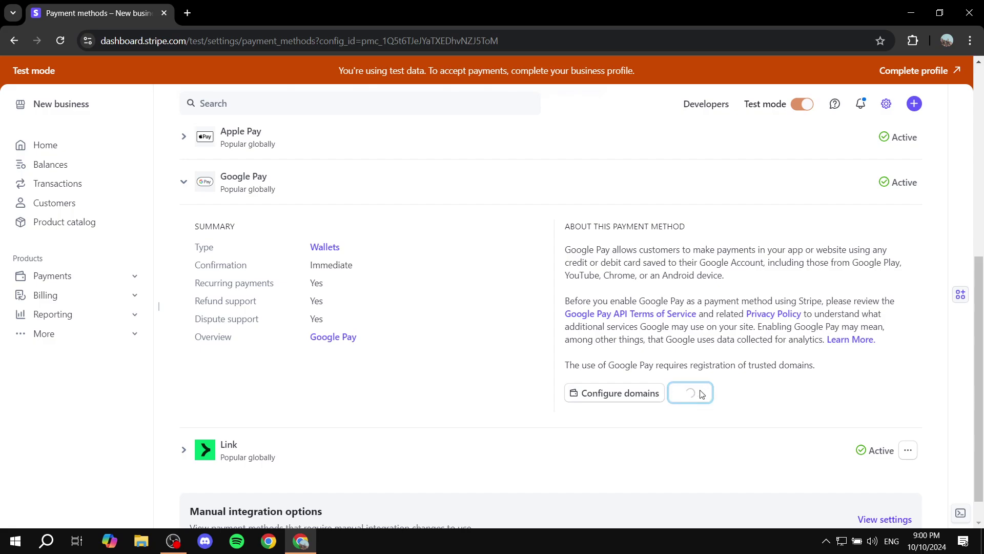
scroll(549, 312, down, 3)
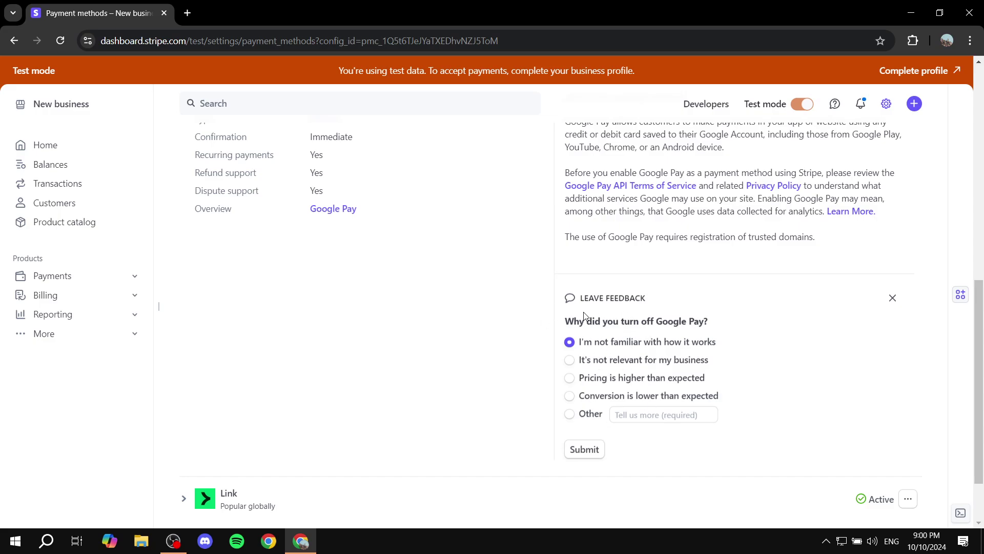
click(584, 450)
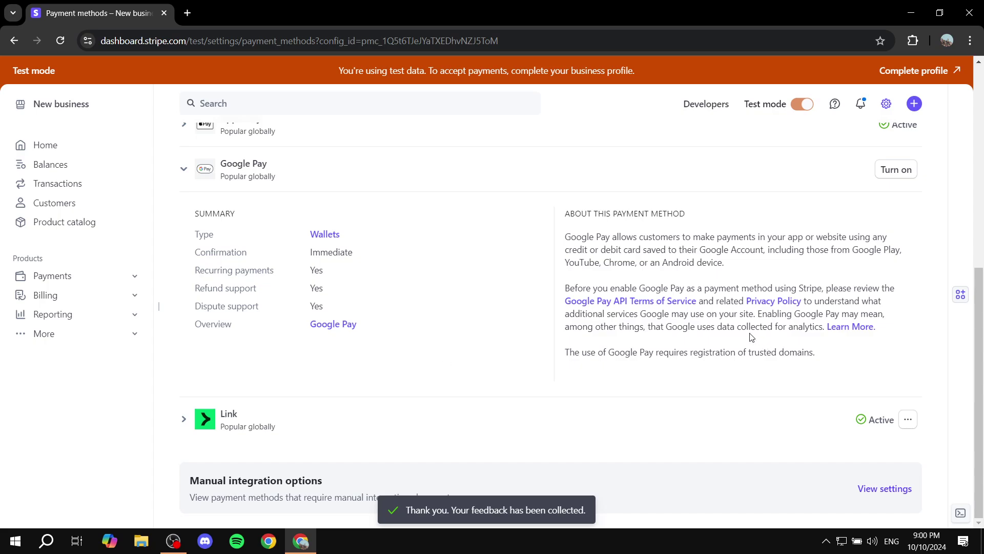
click(183, 170)
scroll(328, 203, up, 4)
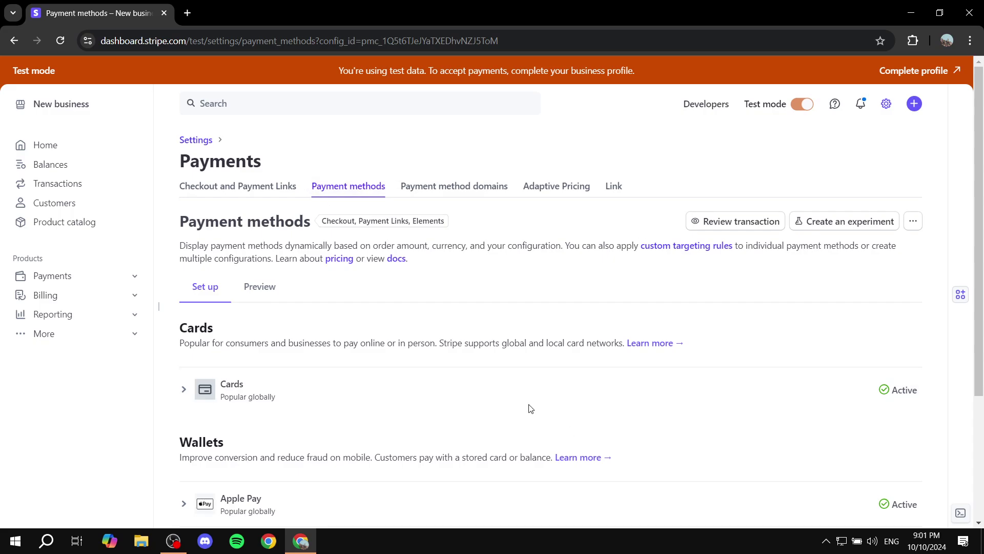